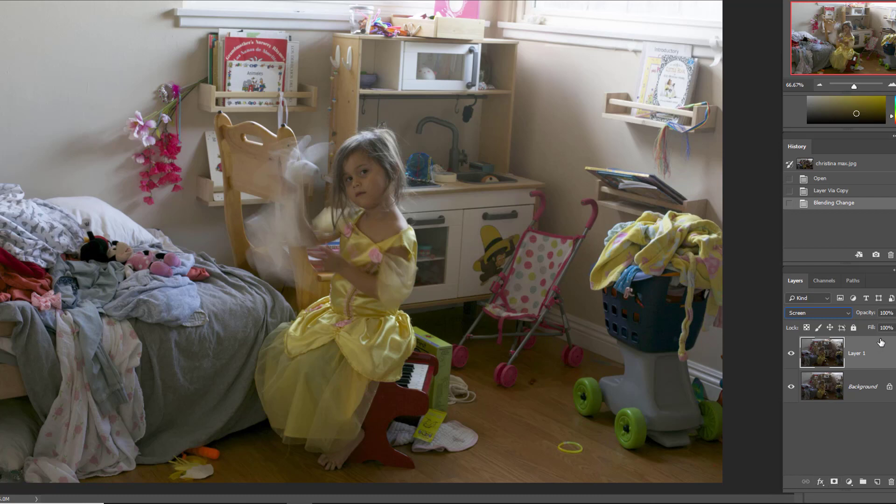
# - Lower the Screen layer's opacity to 63% and add a black layer mask to hide its brightening effect
pyautogui.click(895, 313)
pyautogui.moveTo(884, 331); pyautogui.dragTo(884, 334)
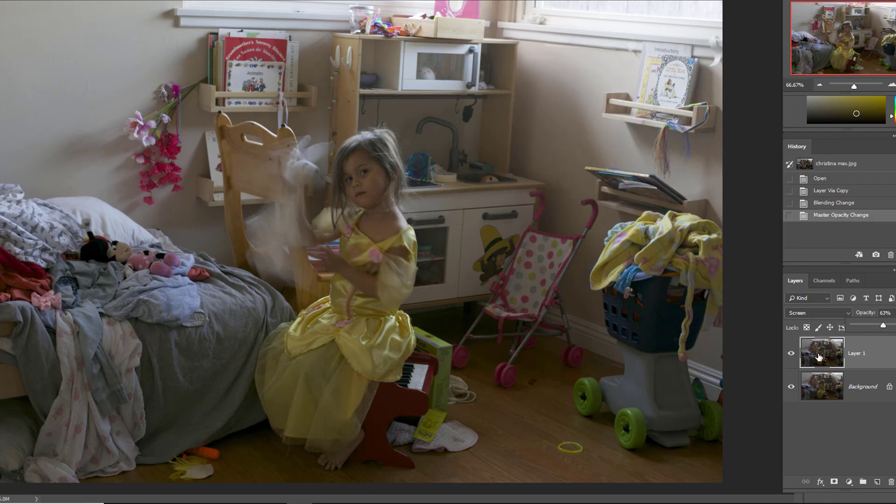
pyautogui.keyDown('alt'); pyautogui.click(834, 482); pyautogui.keyUp('alt')
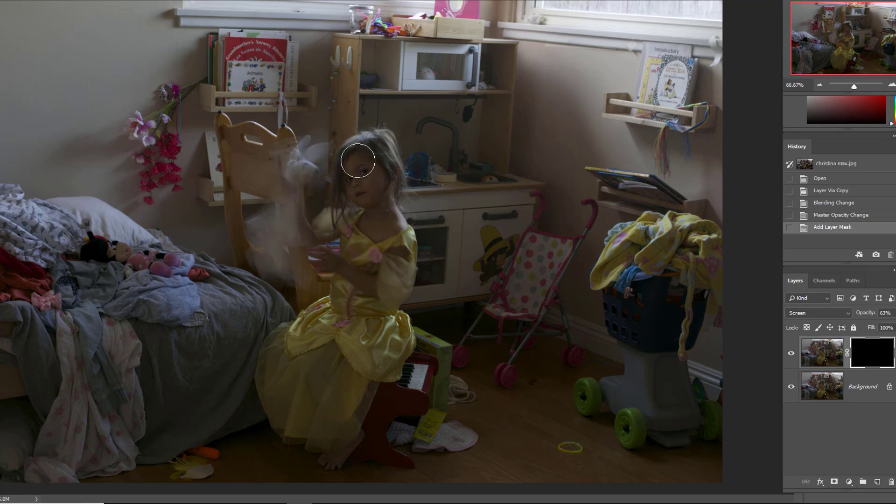
# - Paint white on the layer mask over the girl's face, blurred raised arm, body and yellow dress to brighten only her
pyautogui.moveTo(377, 156)
pyautogui.mouseDown()
pyautogui.moveTo(378, 214)
pyautogui.moveTo(373, 233)
pyautogui.moveTo(372, 177)
pyautogui.mouseUp()
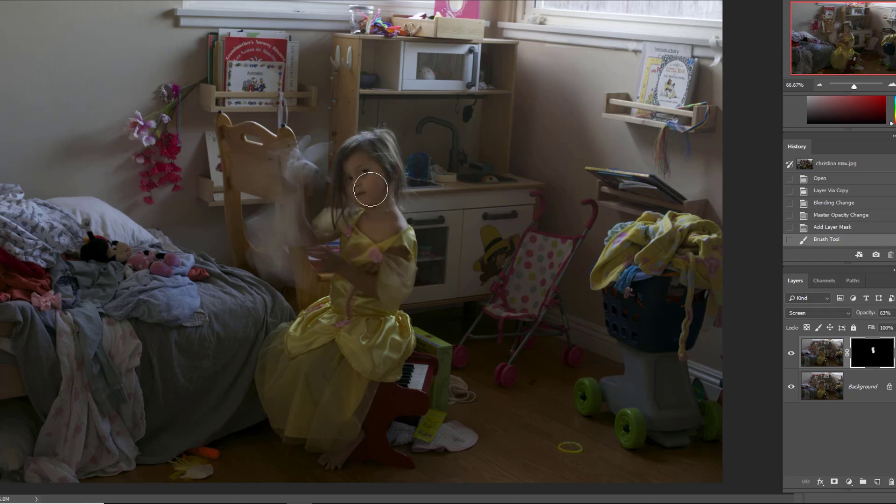
pyautogui.moveTo(370, 220); pyautogui.dragTo(301, 215)
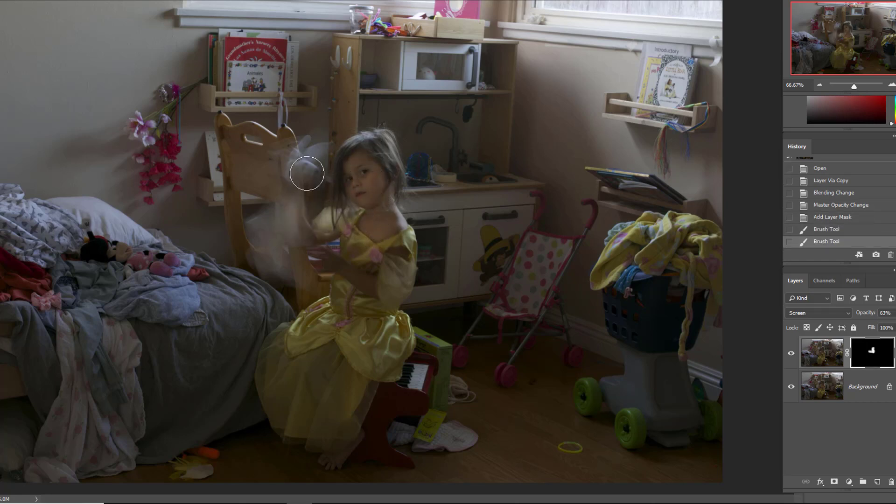
pyautogui.moveTo(300, 160)
pyautogui.mouseDown()
pyautogui.moveTo(300, 226)
pyautogui.moveTo(355, 243)
pyautogui.moveTo(342, 290)
pyautogui.moveTo(361, 305)
pyautogui.moveTo(385, 282)
pyautogui.moveTo(386, 242)
pyautogui.moveTo(394, 241)
pyautogui.moveTo(362, 301)
pyautogui.moveTo(296, 353)
pyautogui.moveTo(291, 392)
pyautogui.moveTo(297, 406)
pyautogui.moveTo(313, 402)
pyautogui.moveTo(283, 391)
pyautogui.moveTo(279, 398)
pyautogui.moveTo(294, 422)
pyautogui.moveTo(320, 431)
pyautogui.moveTo(322, 455)
pyautogui.moveTo(394, 326)
pyautogui.moveTo(365, 339)
pyautogui.moveTo(354, 267)
pyautogui.moveTo(324, 261)
pyautogui.moveTo(356, 275)
pyautogui.moveTo(391, 265)
pyautogui.mouseUp()
pyautogui.moveTo(353, 170)
pyautogui.mouseDown()
pyautogui.moveTo(350, 154)
pyautogui.moveTo(380, 152)
pyautogui.moveTo(369, 190)
pyautogui.mouseUp()
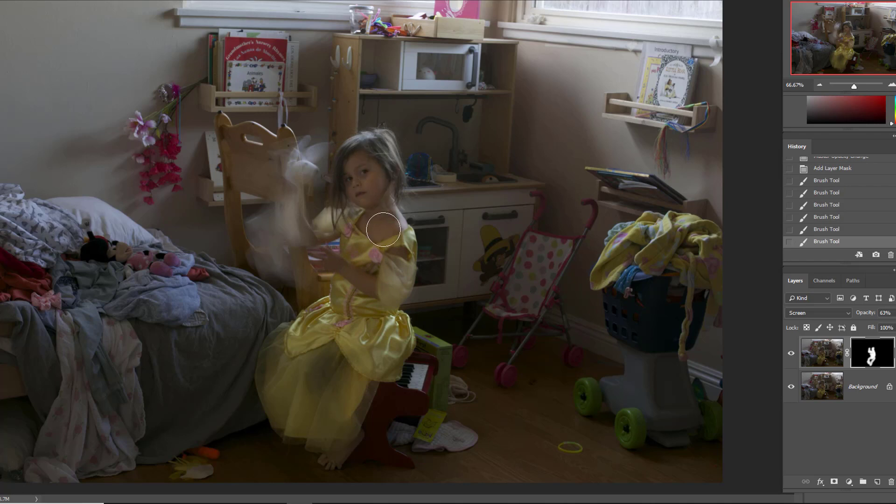
pyautogui.moveTo(373, 336)
pyautogui.mouseDown()
pyautogui.moveTo(362, 320)
pyautogui.moveTo(331, 328)
pyautogui.moveTo(292, 345)
pyautogui.moveTo(282, 378)
pyautogui.mouseUp()
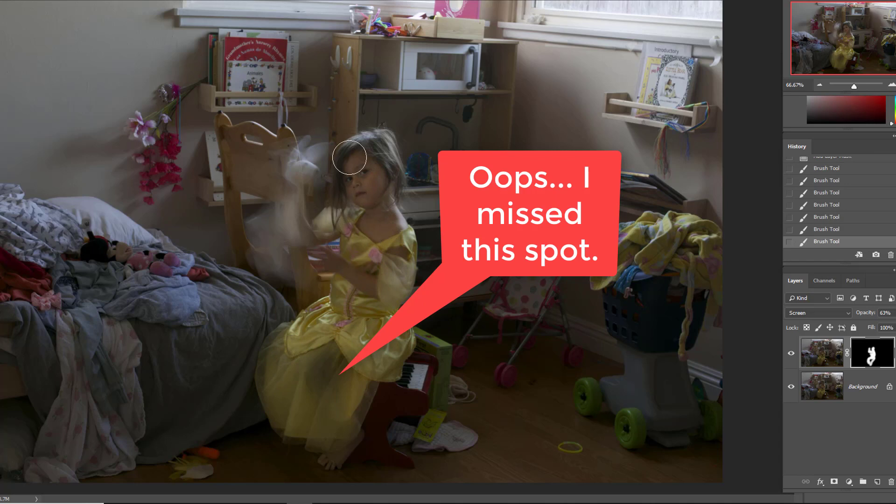
pyautogui.click(358, 178)
pyautogui.moveTo(270, 357); pyautogui.dragTo(303, 368)
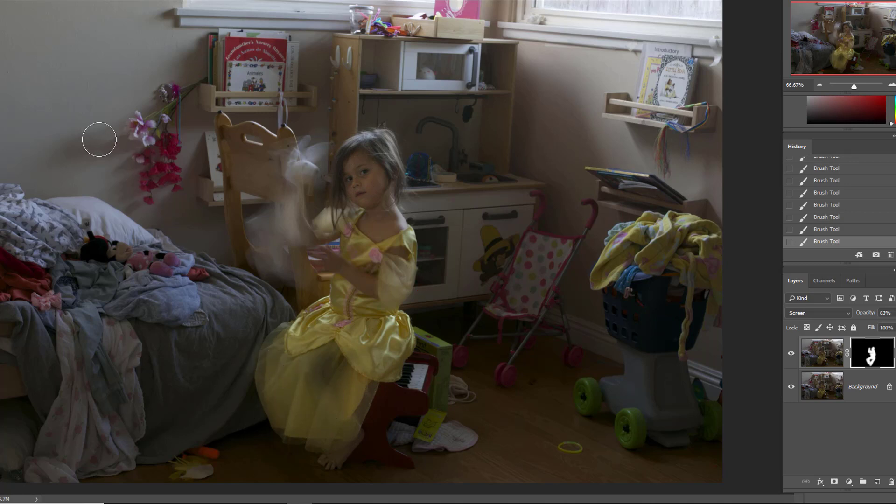
# - Duplicate the masked Screen layer and set the copy's opacity to 39%
pyautogui.hotkey('ctrl', 'j')
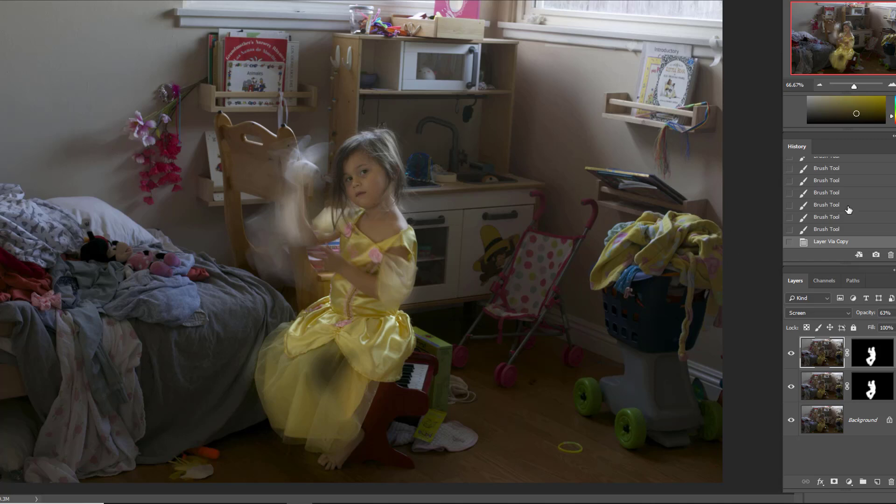
pyautogui.click(895, 313)
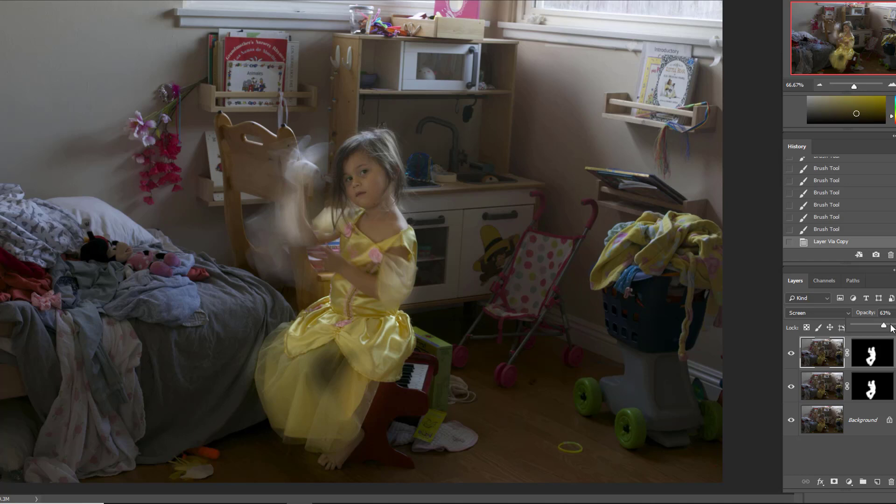
pyautogui.moveTo(883, 328); pyautogui.dragTo(874, 327)
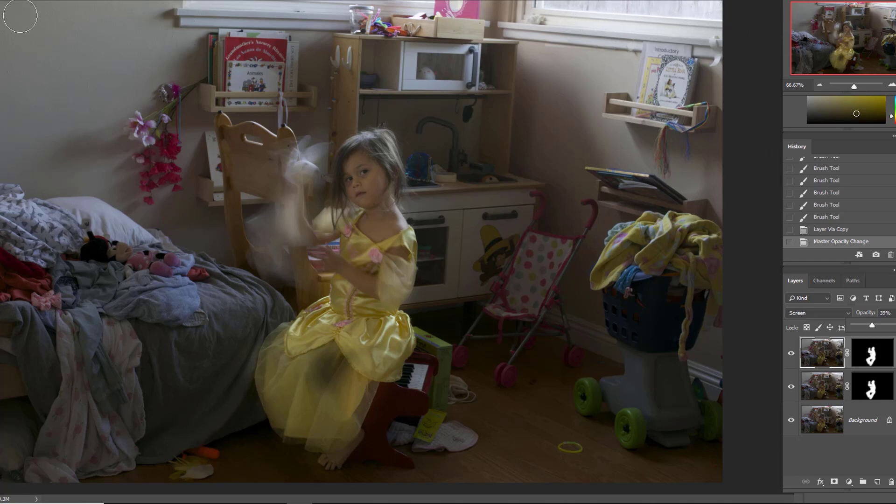
# - Crop the bedroom photo tighter around the girl, trimming the window along the top and both sides of the room
pyautogui.press('c')
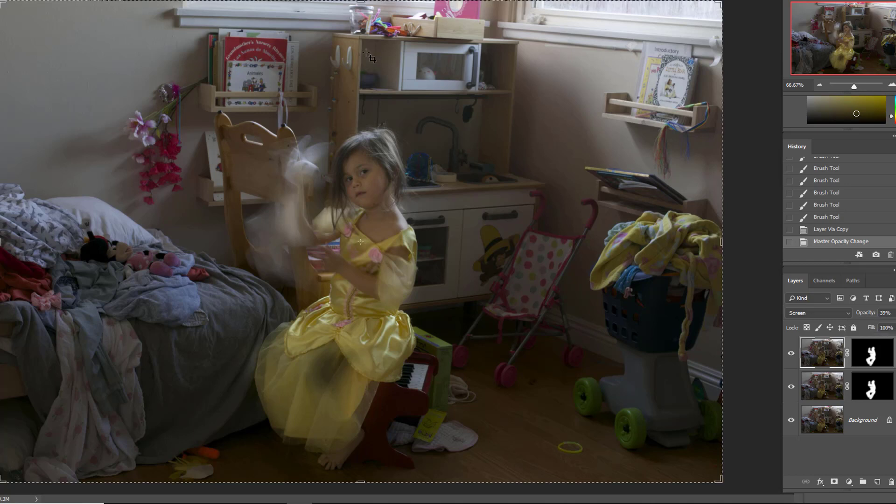
pyautogui.moveTo(360, 3); pyautogui.dragTo(353, 31)
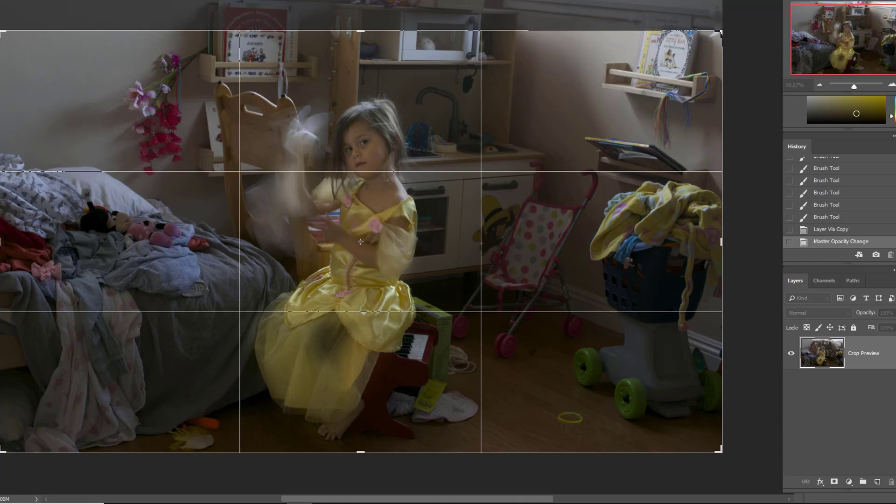
pyautogui.moveTo(2, 242); pyautogui.dragTo(21, 244)
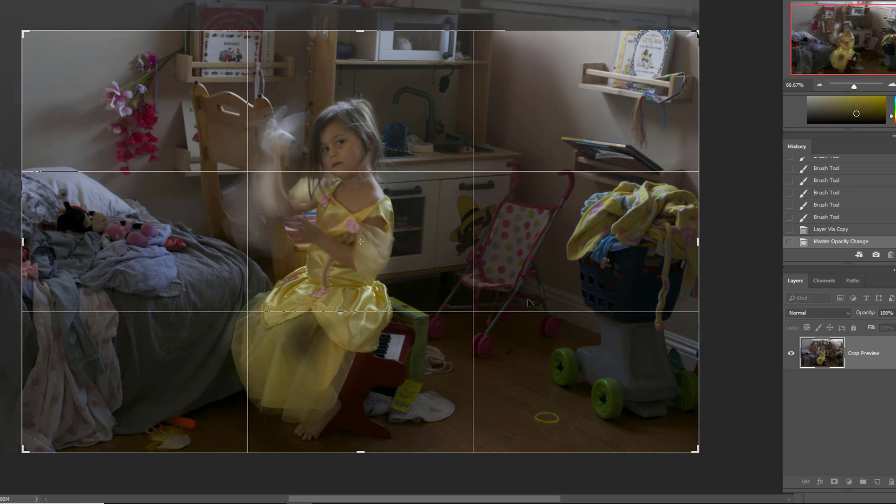
pyautogui.moveTo(699, 242); pyautogui.dragTo(665, 241)
pyautogui.press('Return')
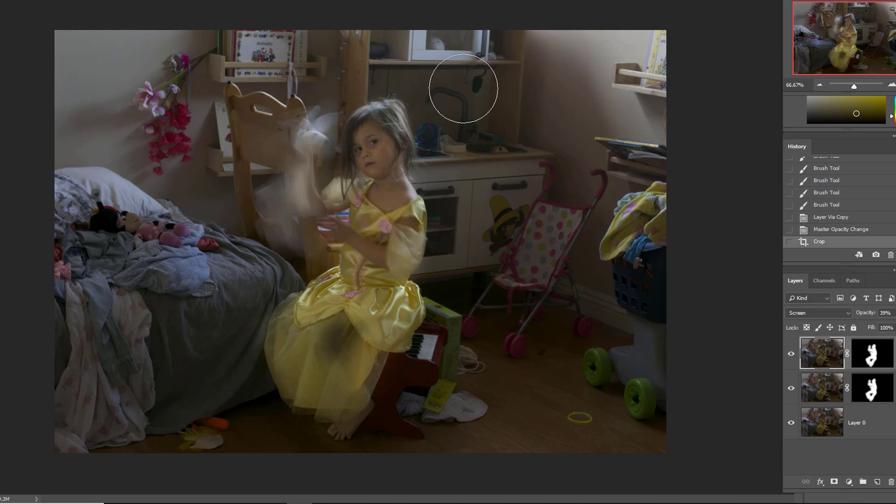
# - Burn the bright wall area above the doll stroller with the Burn tool and flatten the image
pyautogui.moveTo(560, 33); pyautogui.dragTo(662, 70)
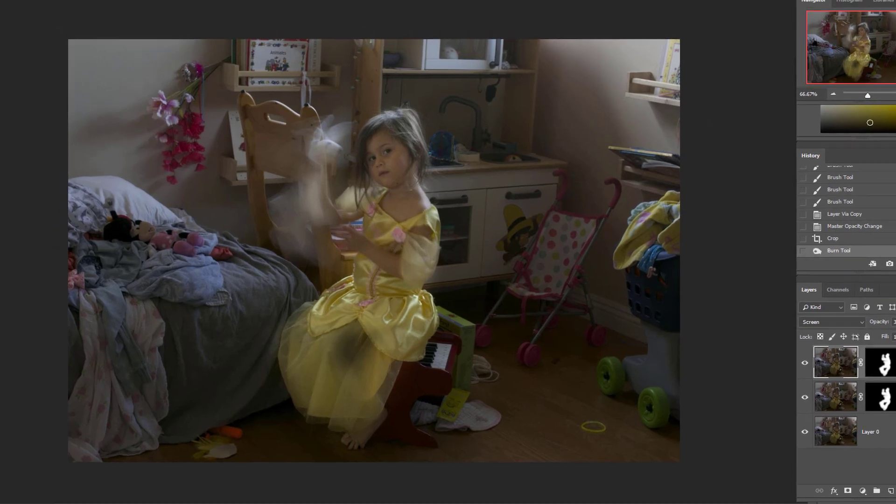
pyautogui.click(10, 1)
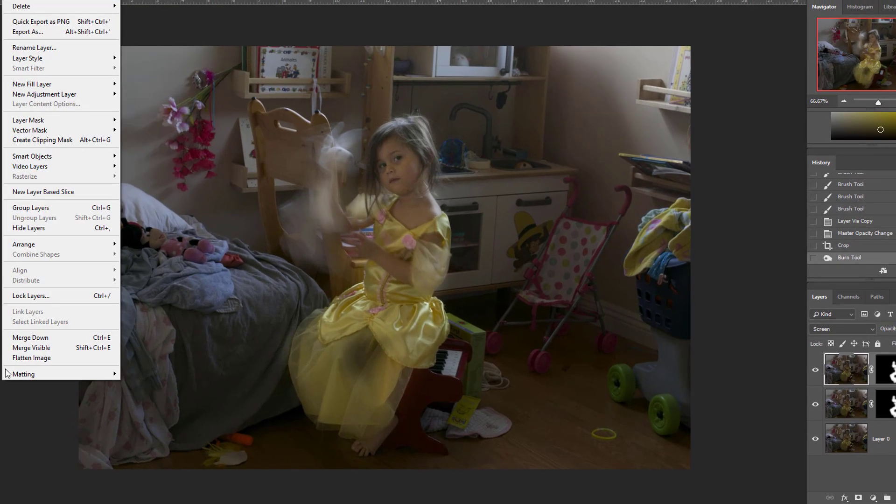
pyautogui.click(24, 359)
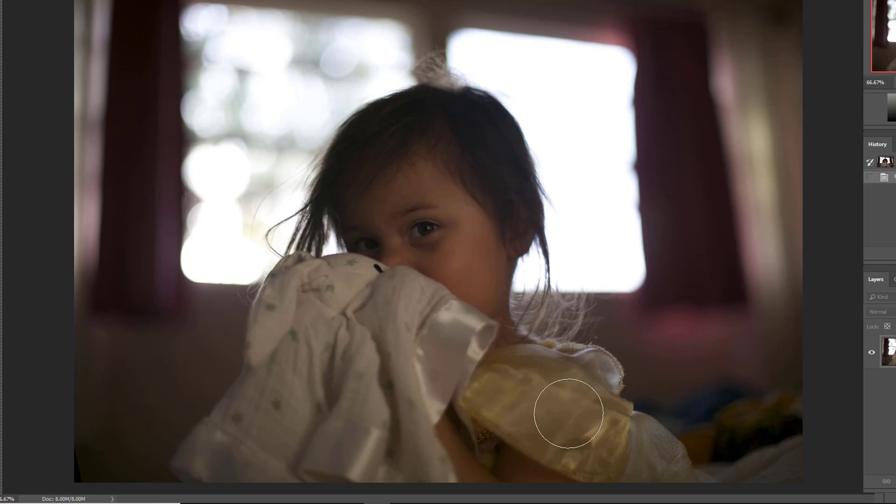
# - Crop the backlit portrait to a tight vertical frame around the child's face and the blanket, cutting away most of the windows
pyautogui.press('c')
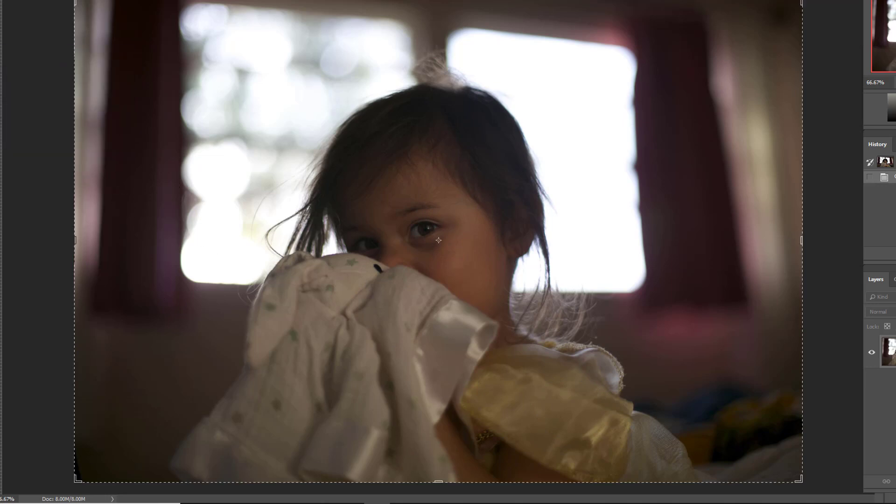
pyautogui.moveTo(77, 2); pyautogui.dragTo(176, 34)
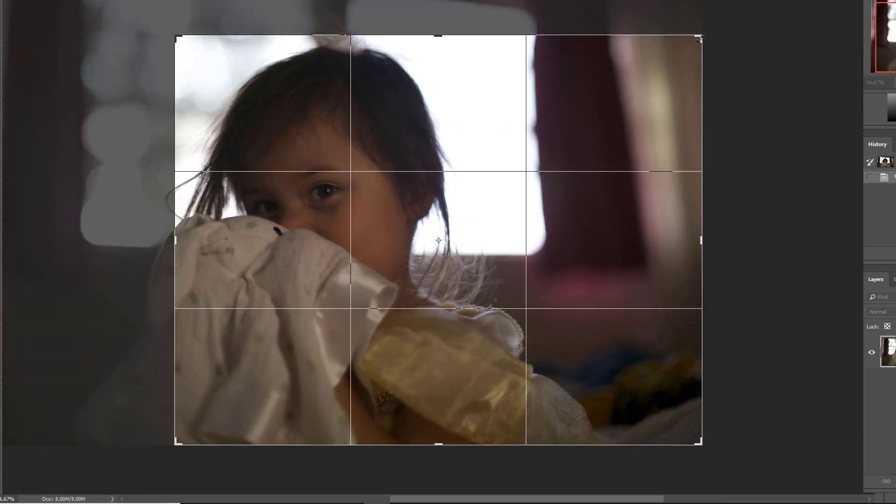
pyautogui.moveTo(702, 34); pyautogui.dragTo(583, 40)
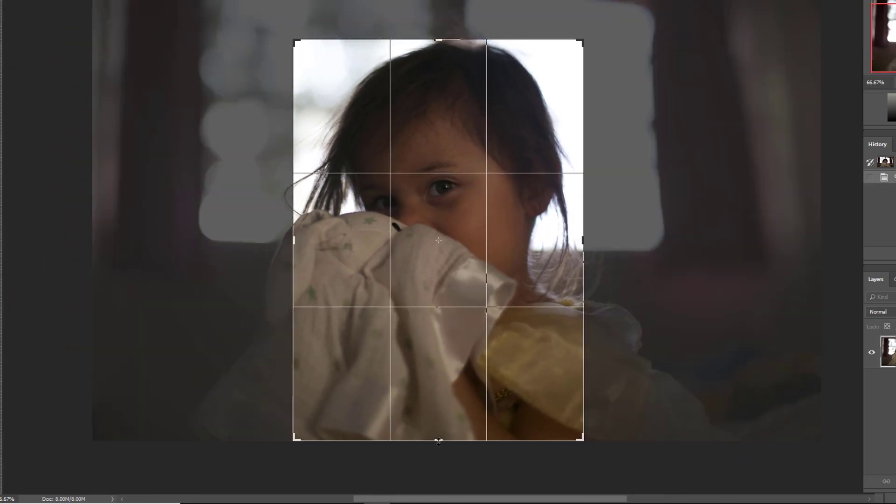
pyautogui.moveTo(439, 439); pyautogui.dragTo(439, 396)
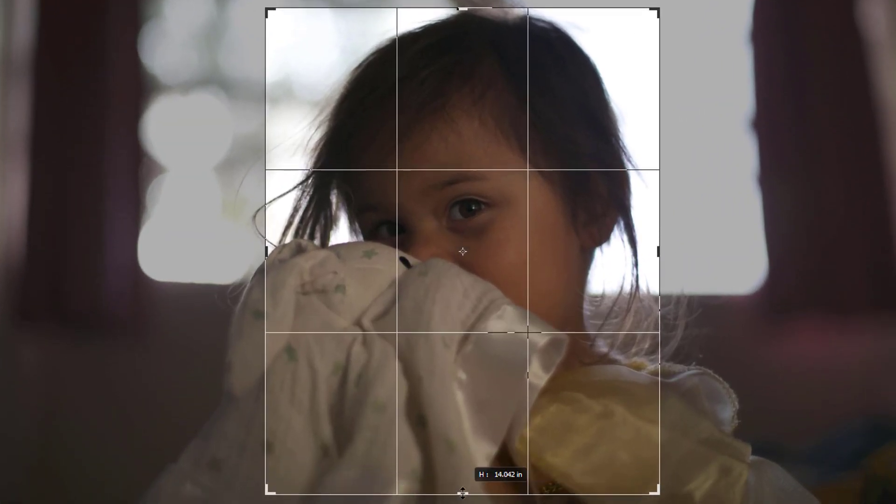
pyautogui.moveTo(462, 492); pyautogui.dragTo(462, 493)
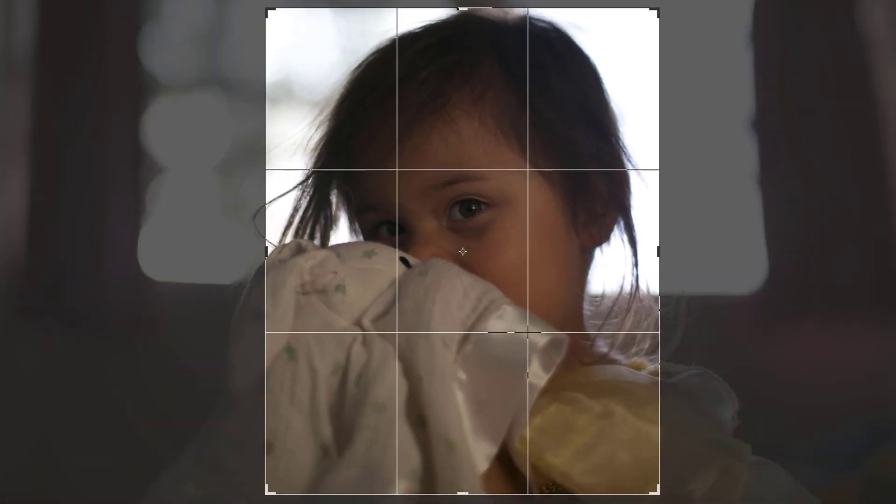
pyautogui.moveTo(656, 6); pyautogui.dragTo(623, 29)
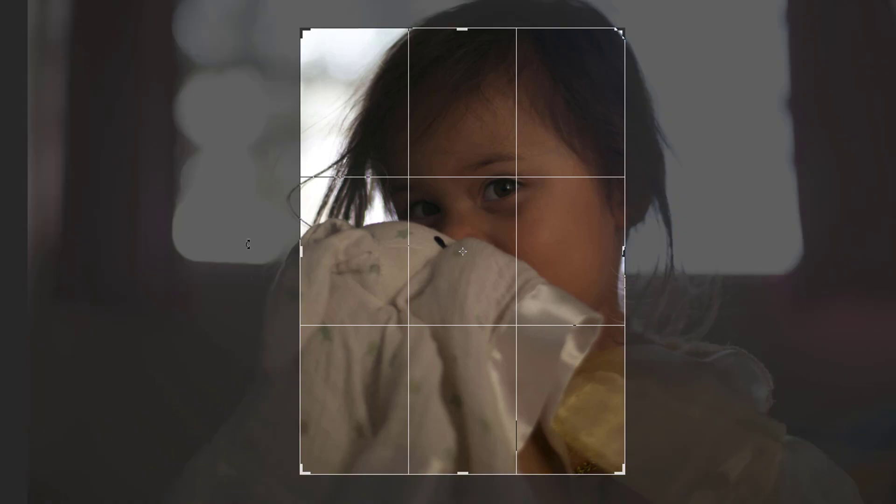
pyautogui.moveTo(303, 29); pyautogui.dragTo(320, 34)
pyautogui.moveTo(462, 467); pyautogui.dragTo(466, 493)
pyautogui.press('Return')
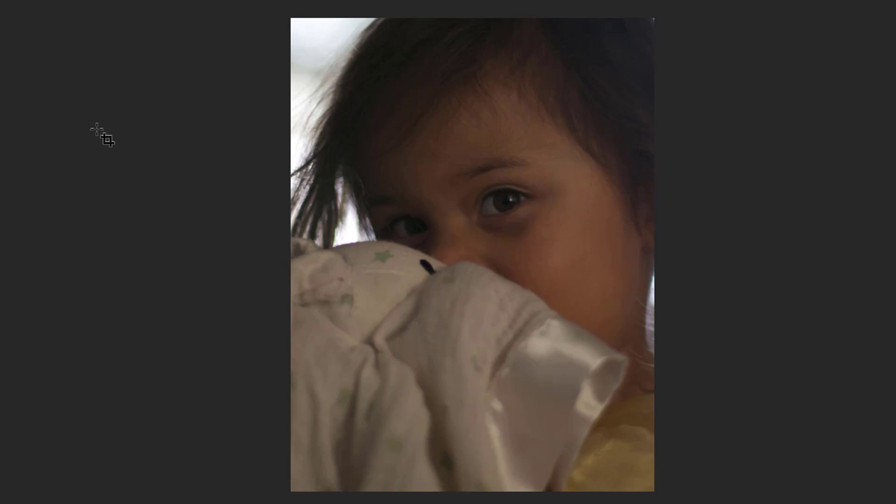